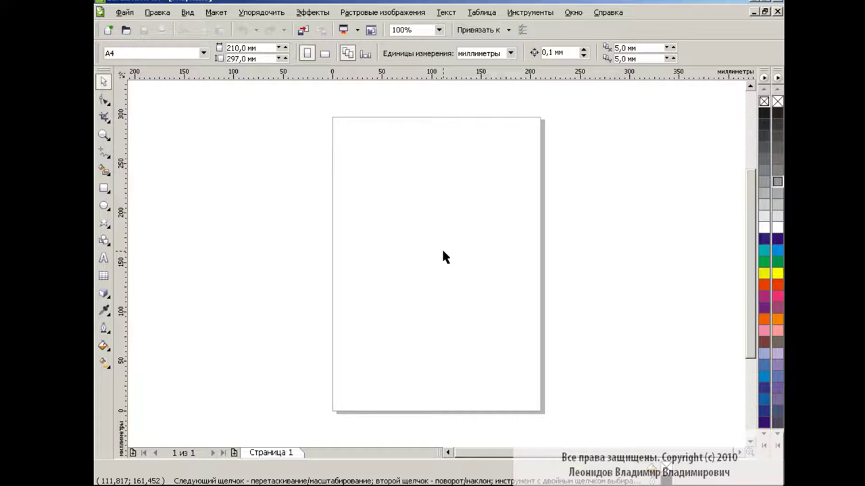
# Draw a 30-point star of about 174 × 175 mm centred on the page
pyautogui.click(103, 293)
pyautogui.click(173, 377)
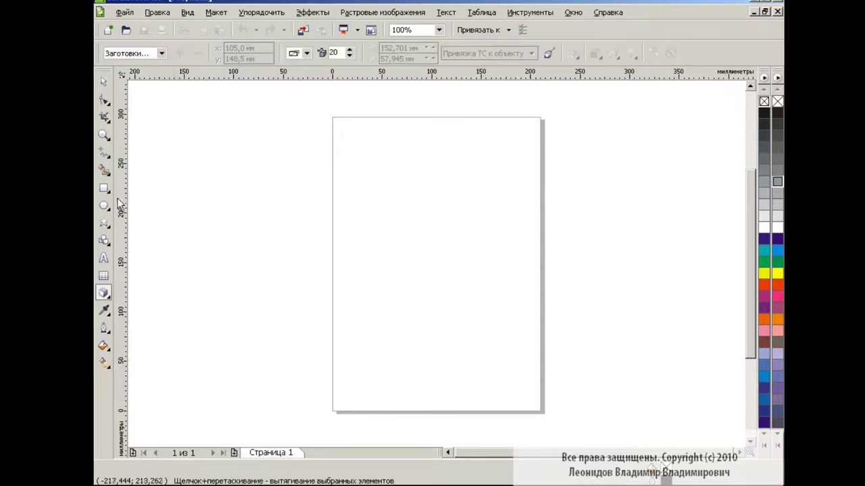
pyautogui.click(106, 227)
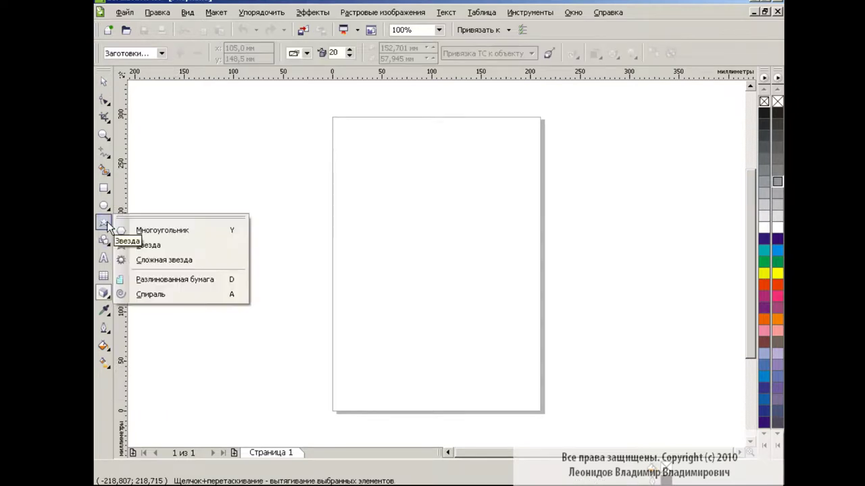
pyautogui.click(151, 246)
pyautogui.doubleClick(430, 52)
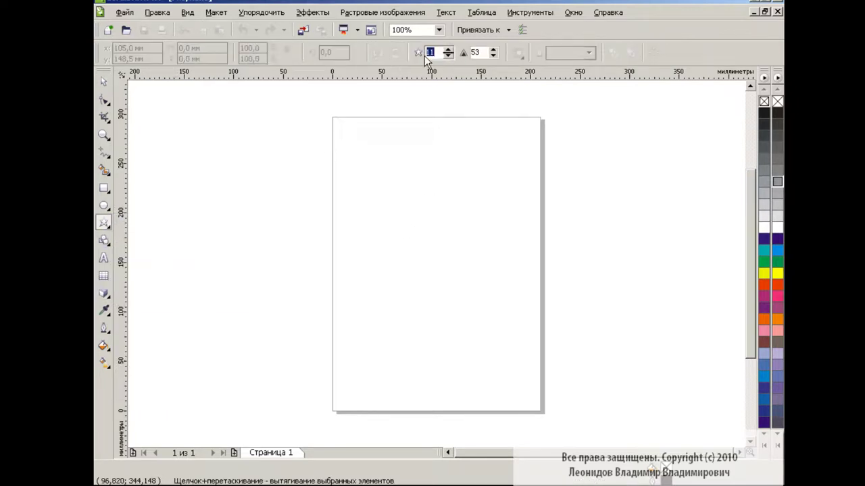
pyautogui.write('30')
pyautogui.moveTo(351, 170); pyautogui.dragTo(524, 342)
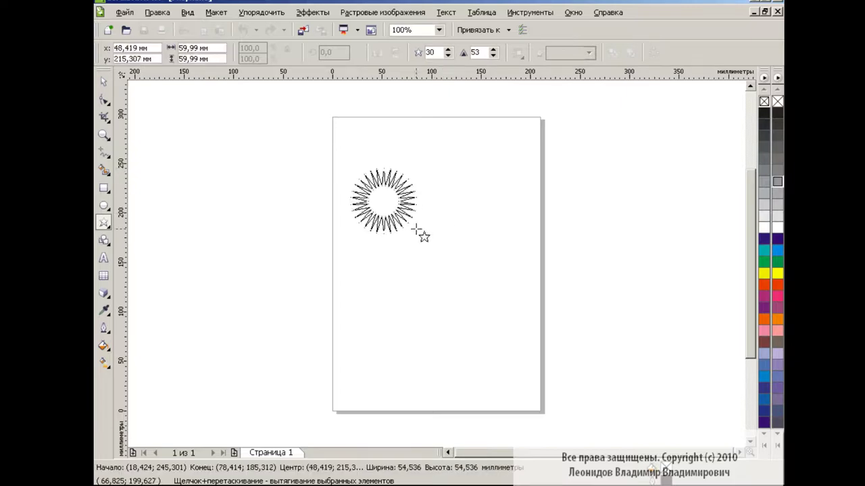
pyautogui.moveTo(436, 254)
pyautogui.mouseDown()
pyautogui.moveTo(417, 252)
pyautogui.moveTo(429, 247)
pyautogui.mouseUp()
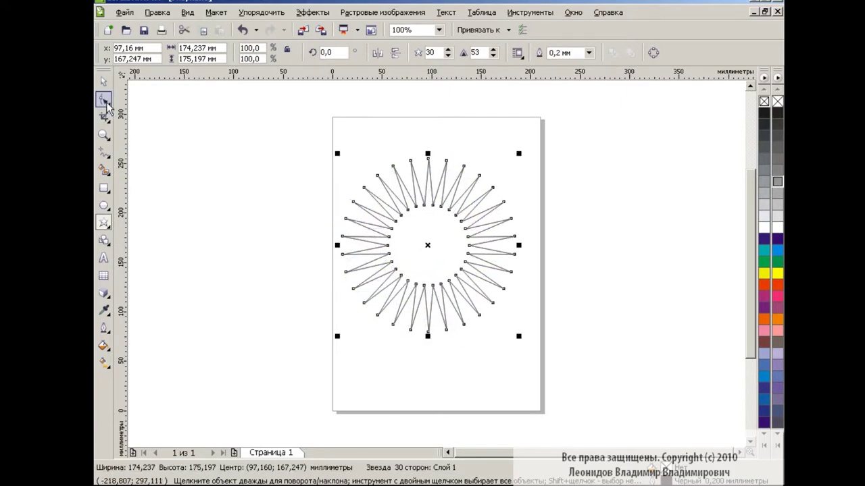
# Pull the star's inner points outward into shallow gear teeth
pyautogui.click(103, 100)
pyautogui.moveTo(445, 202); pyautogui.dragTo(450, 177)
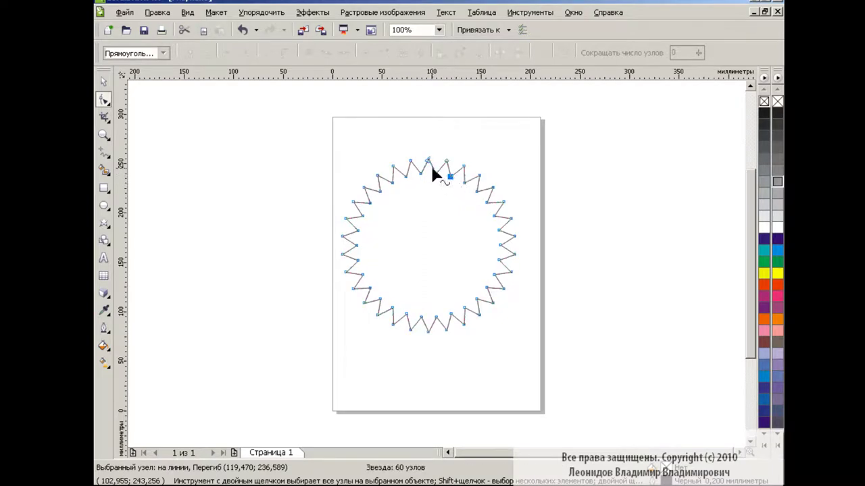
pyautogui.click(104, 81)
pyautogui.click(430, 234)
# Extrude the gear outline backward in parallel, moving the vanishing point toward its centre
pyautogui.click(105, 294)
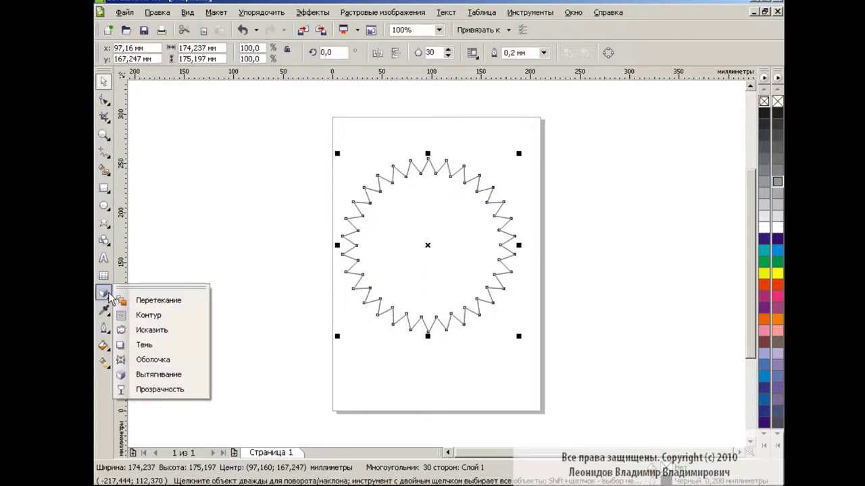
pyautogui.click(162, 361)
pyautogui.moveTo(428, 245); pyautogui.dragTo(518, 213)
pyautogui.click(306, 53)
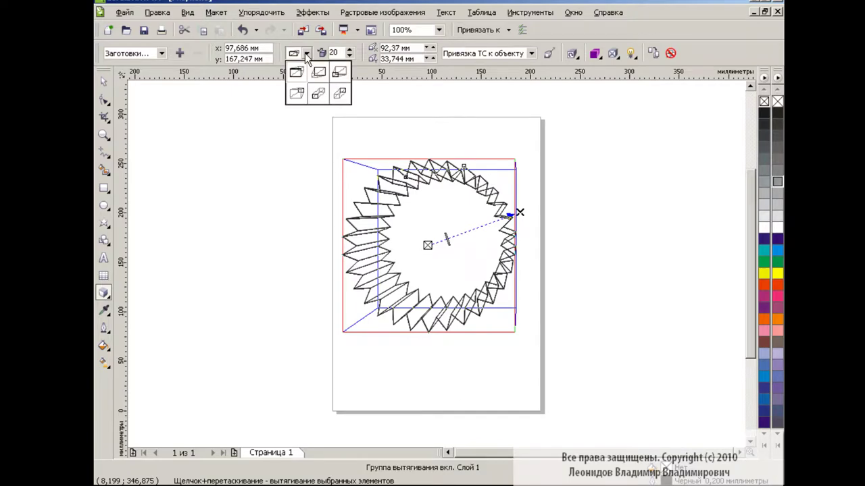
pyautogui.click(322, 94)
pyautogui.moveTo(520, 213); pyautogui.dragTo(467, 228)
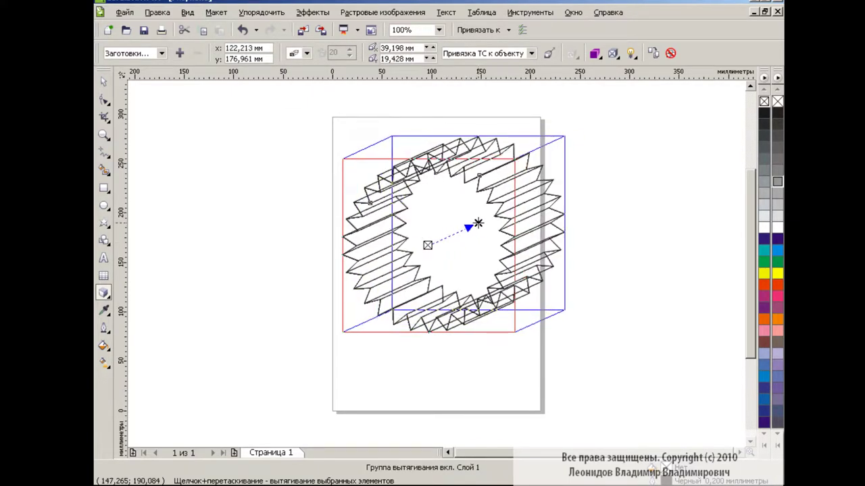
pyautogui.click(104, 81)
pyautogui.click(268, 275)
pyautogui.click(466, 237)
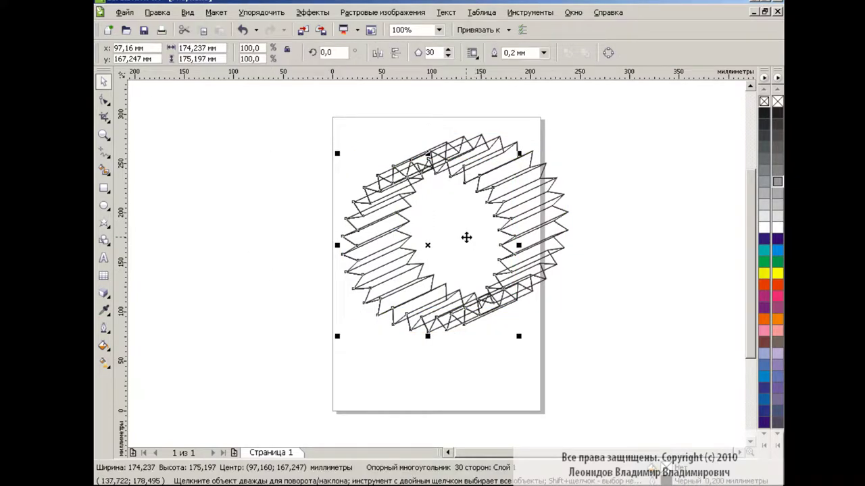
pyautogui.click(105, 345)
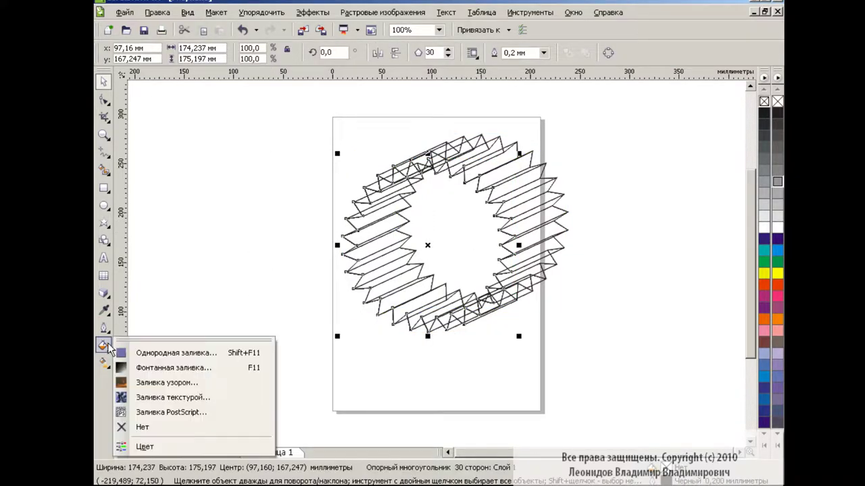
# Fill the gear with a custom grey gradient at 35,5°, with lighter stops including one at 34%
pyautogui.click(179, 366)
pyautogui.click(381, 231)
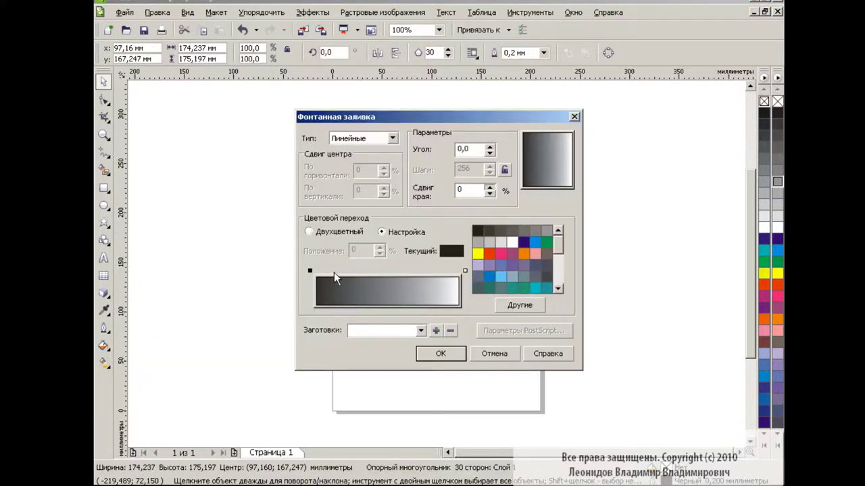
pyautogui.click(524, 231)
pyautogui.click(464, 270)
pyautogui.click(512, 232)
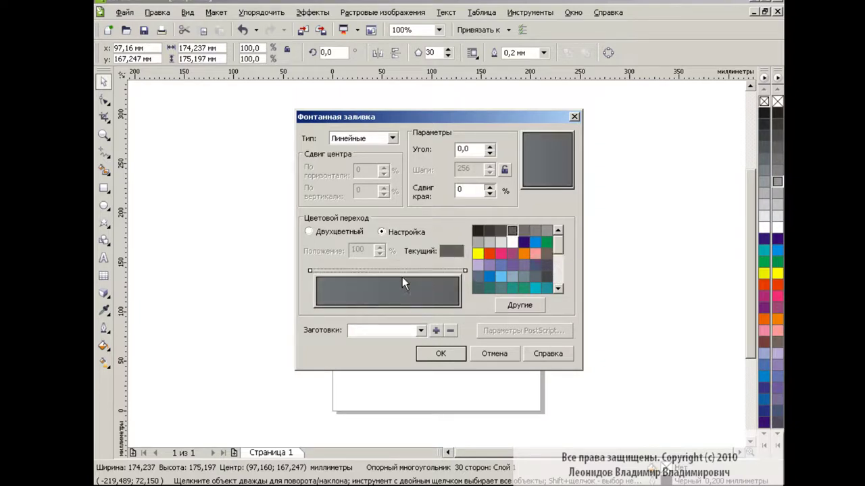
pyautogui.doubleClick(401, 271)
pyautogui.click(546, 231)
pyautogui.doubleClick(364, 270)
pyautogui.click(479, 243)
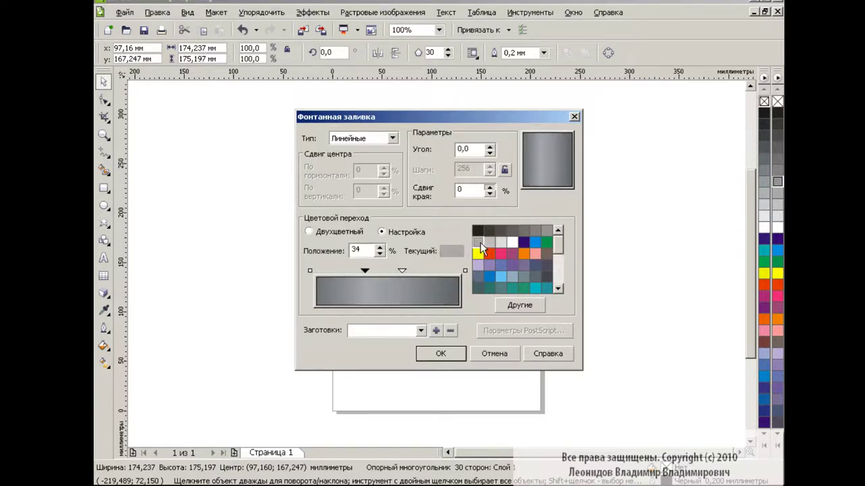
pyautogui.moveTo(531, 152); pyautogui.dragTo(561, 150)
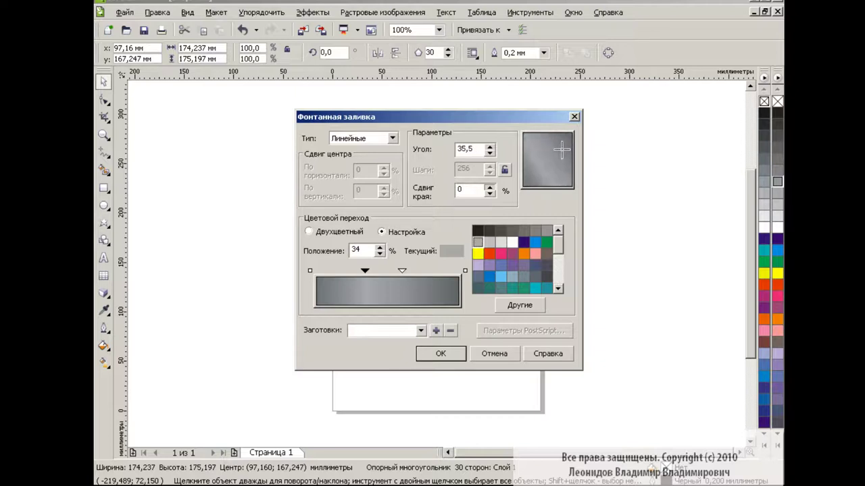
pyautogui.click(450, 353)
# Light the gear's extrusion with light source 1 at 100% from an upper corner
pyautogui.click(451, 356)
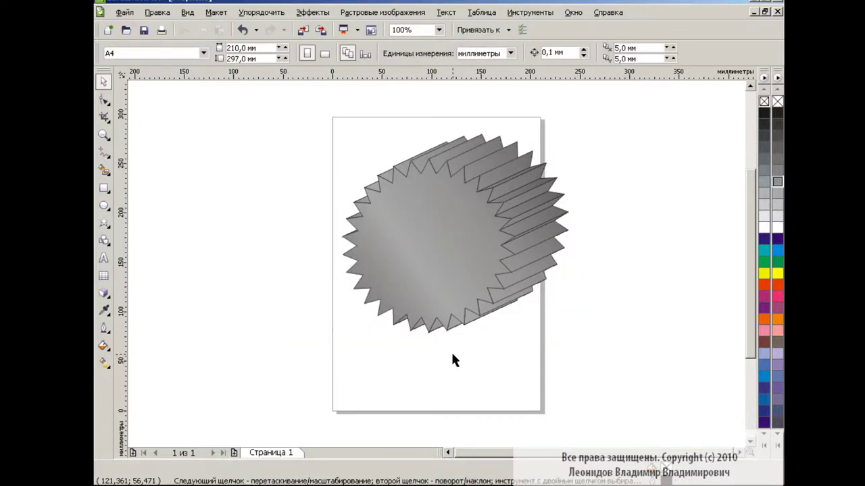
pyautogui.click(466, 311)
pyautogui.click(631, 54)
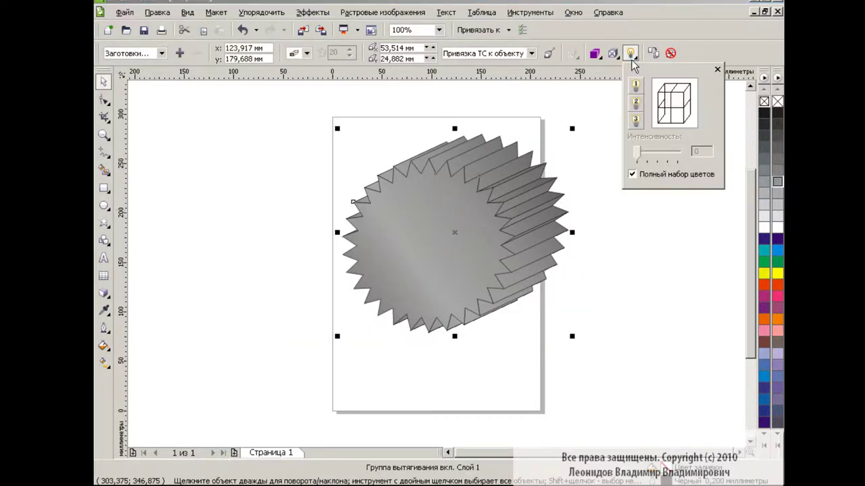
pyautogui.click(635, 85)
pyautogui.moveTo(687, 95)
pyautogui.mouseDown()
pyautogui.moveTo(692, 90)
pyautogui.moveTo(689, 97)
pyautogui.mouseUp()
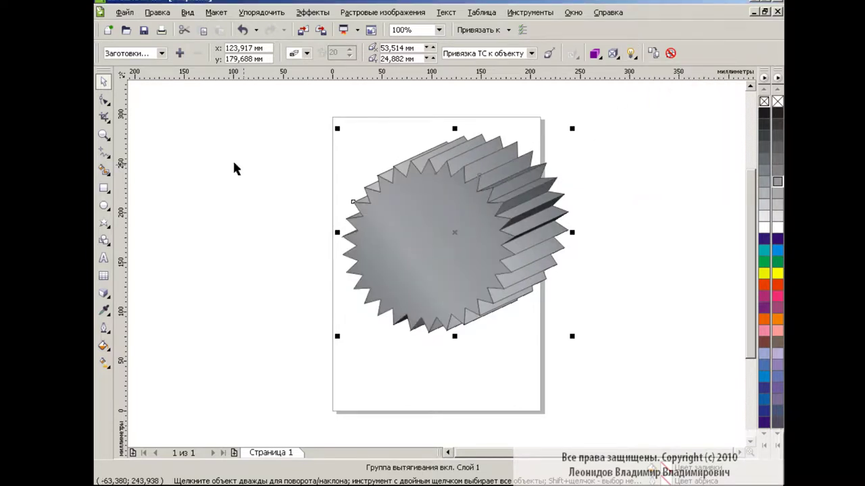
pyautogui.click(256, 209)
pyautogui.click(547, 208)
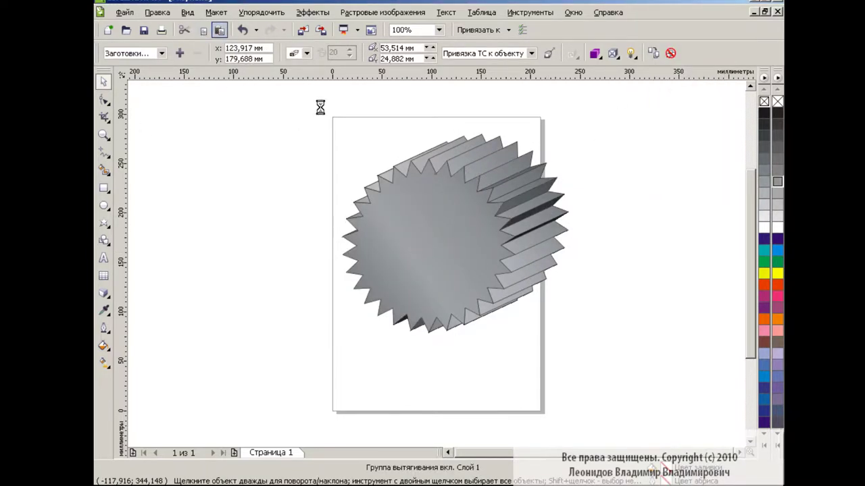
# Place a copy of the gear scaled to 69% at the lower right with 40 teeth
pyautogui.moveTo(568, 333); pyautogui.dragTo(501, 276)
pyautogui.moveTo(423, 216); pyautogui.dragTo(556, 336)
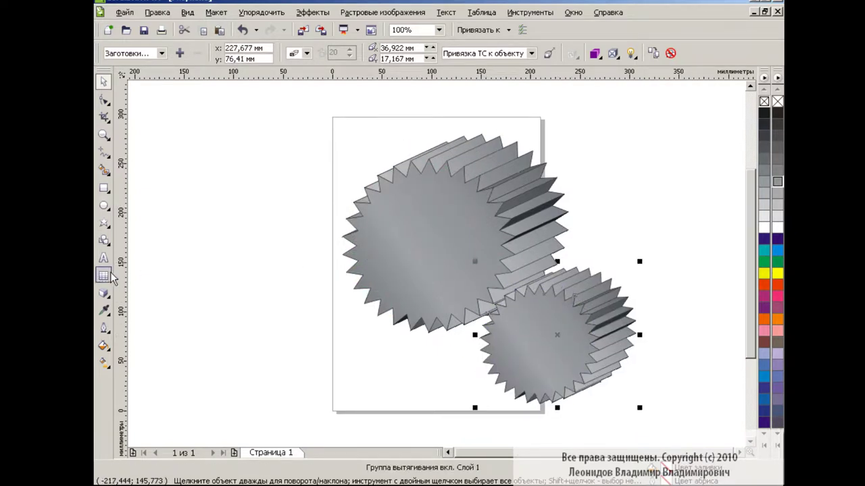
pyautogui.click(521, 350)
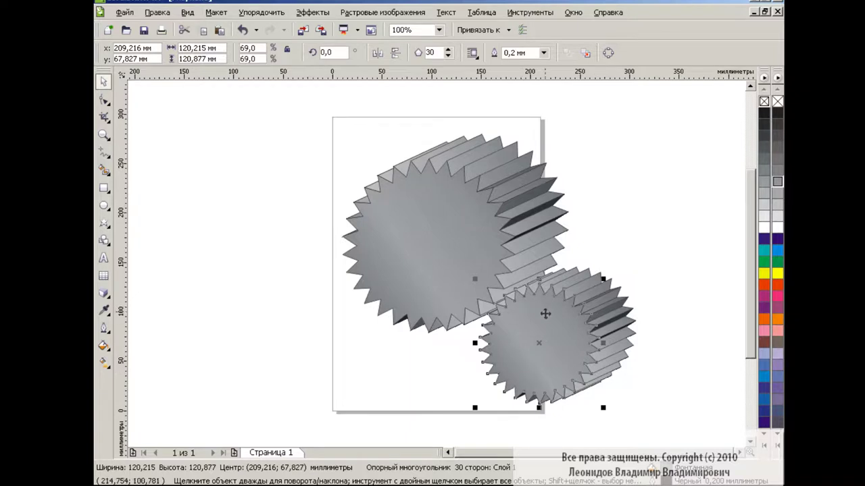
pyautogui.click(103, 222)
pyautogui.doubleClick(430, 52)
pyautogui.write('40')
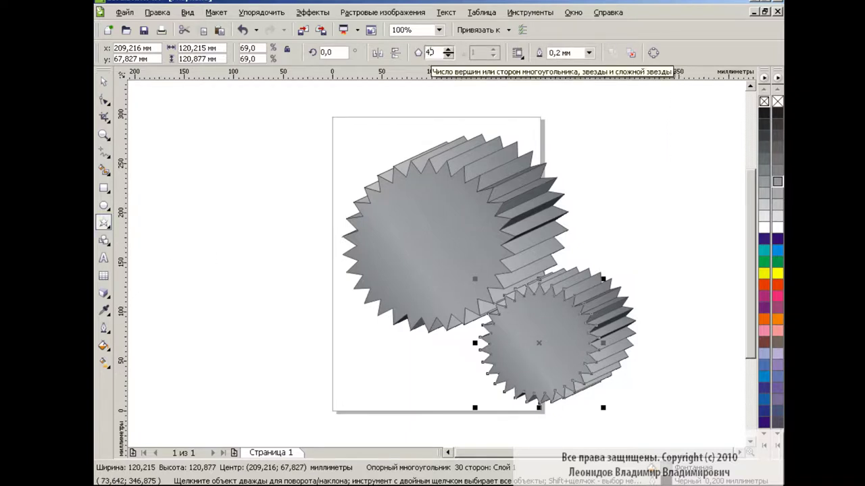
pyautogui.press('Return')
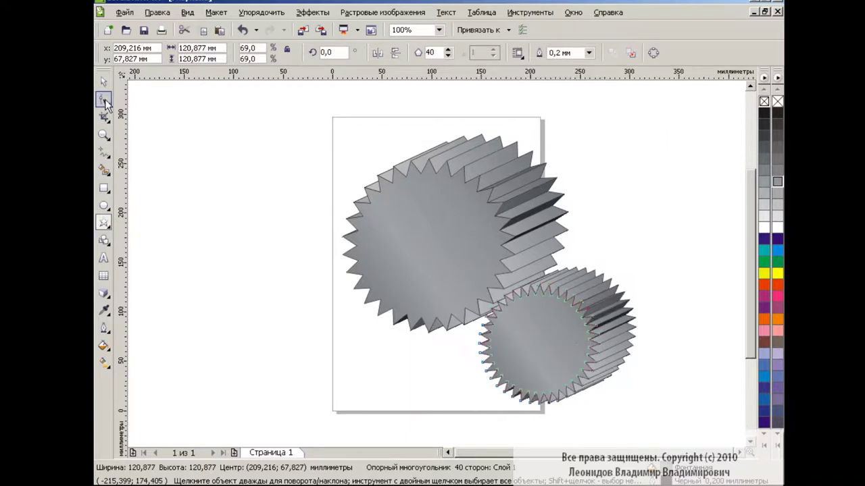
# Reshape the small gear's teeth by dragging one of its nodes
pyautogui.click(104, 100)
pyautogui.moveTo(565, 298); pyautogui.dragTo(586, 323)
pyautogui.press('space')
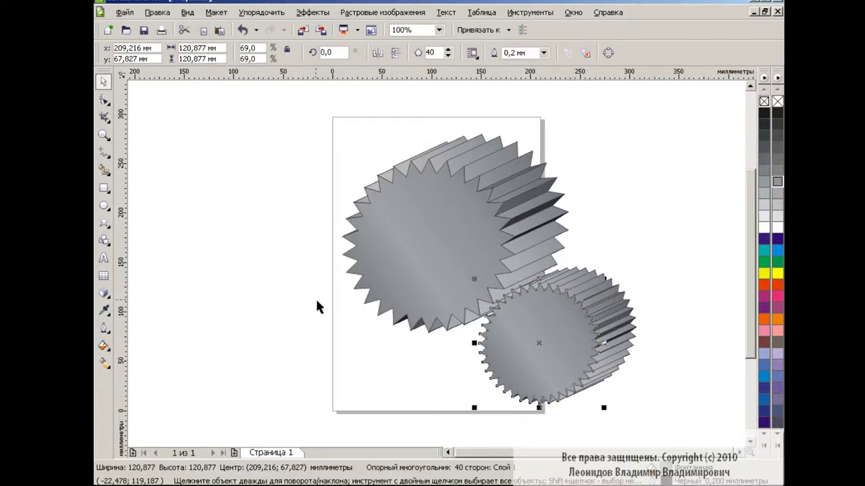
pyautogui.click(320, 308)
pyautogui.click(529, 366)
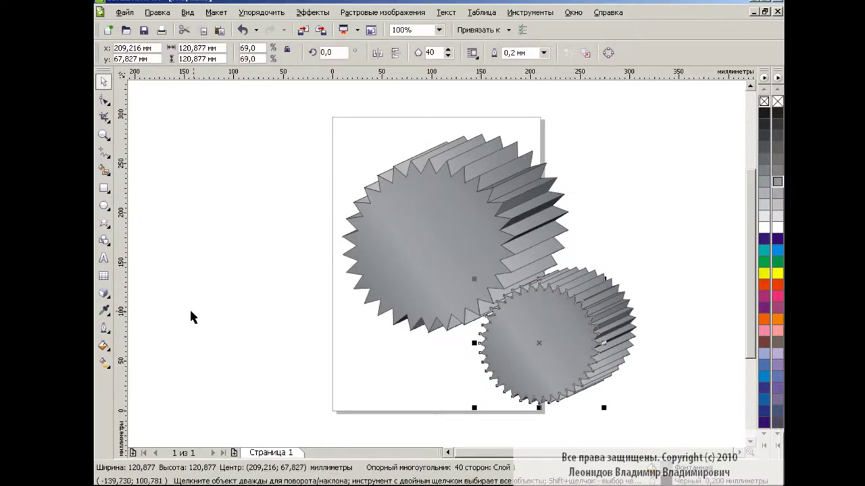
# Give the small gear a yellow uniform fill
pyautogui.click(103, 346)
pyautogui.click(169, 353)
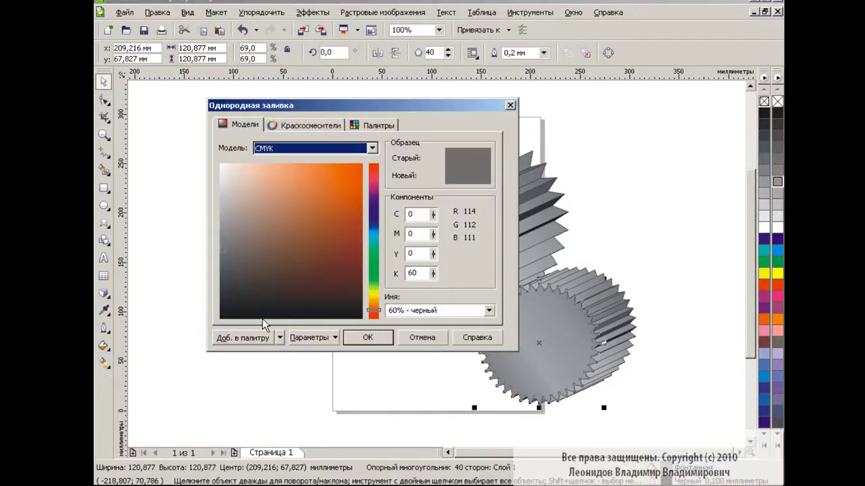
pyautogui.click(373, 293)
pyautogui.click(349, 169)
pyautogui.click(364, 337)
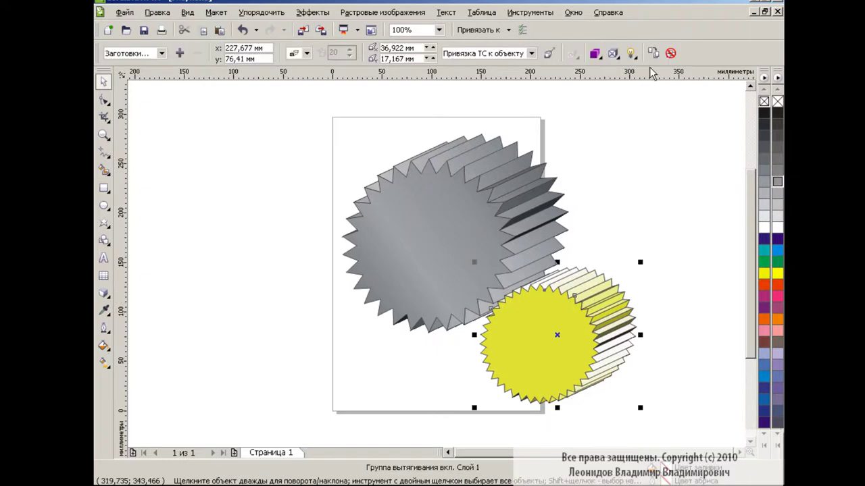
# Add light source 1 to the small gear's extrusion so its front face darkens
pyautogui.click(630, 52)
pyautogui.click(684, 96)
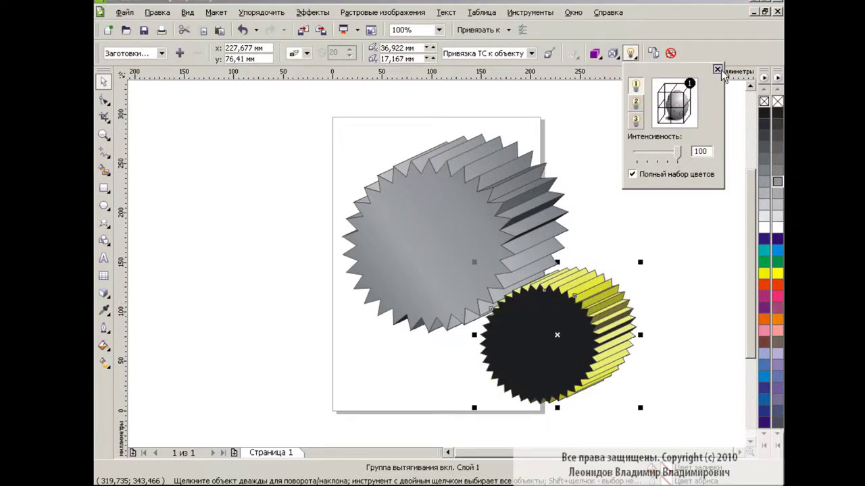
pyautogui.click(717, 69)
pyautogui.click(642, 204)
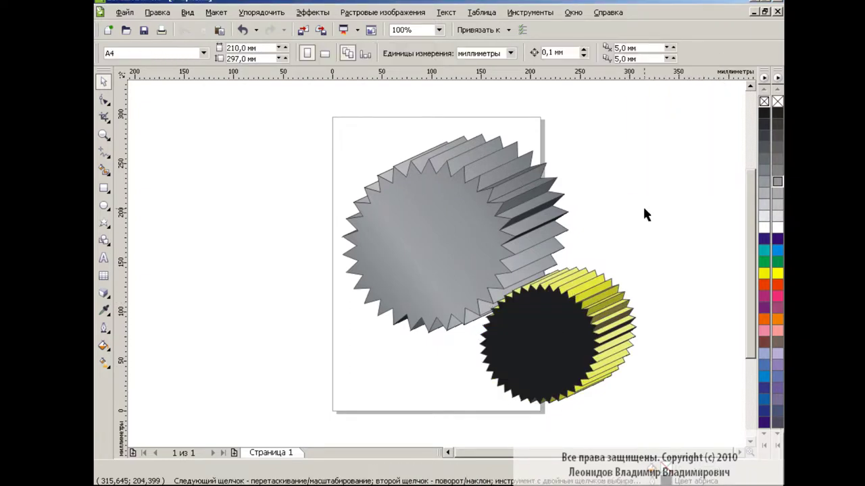
# Paste a shrunken gear copy, about 59.8 mm wide, and give it 20 teeth
pyautogui.click(221, 29)
pyautogui.moveTo(570, 334); pyautogui.dragTo(466, 244)
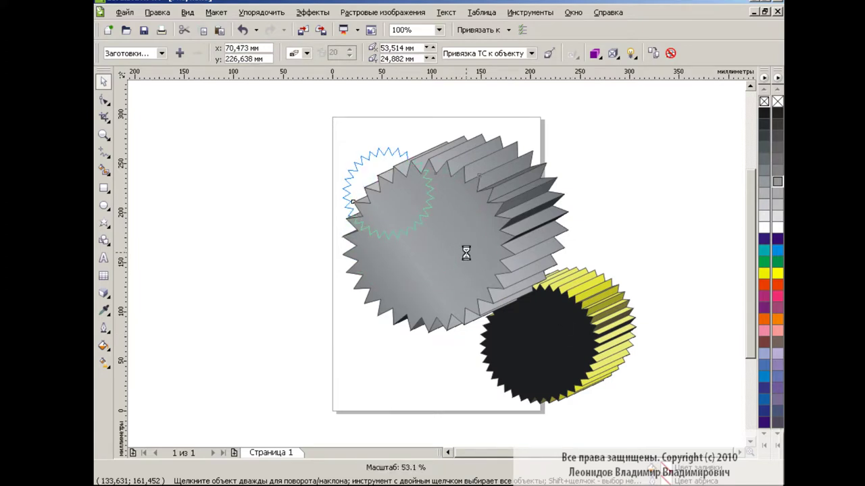
pyautogui.press('Escape')
pyautogui.click(373, 196)
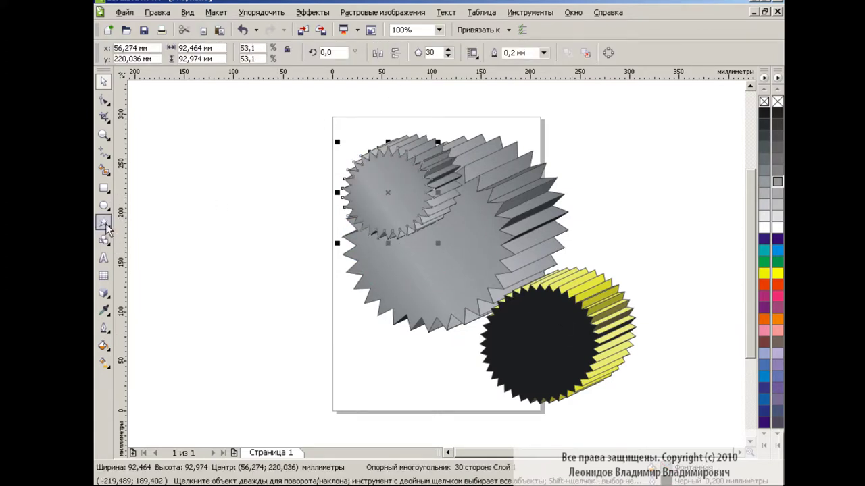
pyautogui.write('0')
pyautogui.press('Return')
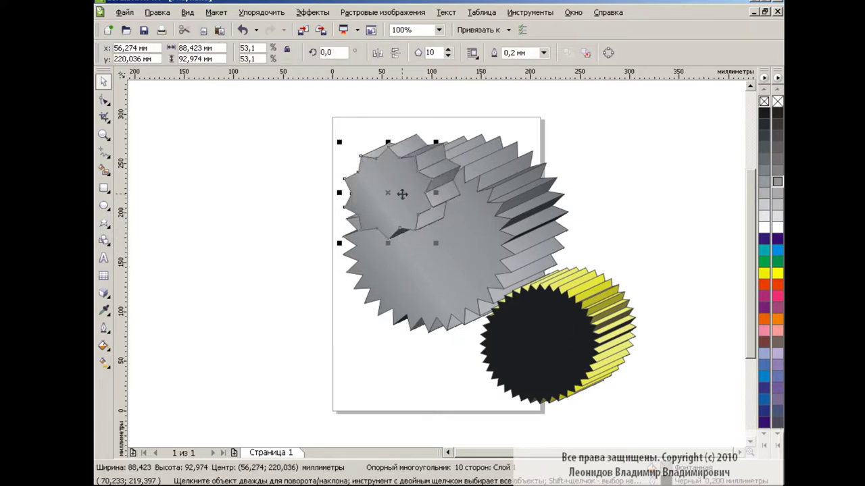
pyautogui.write('20')
pyautogui.press('Return')
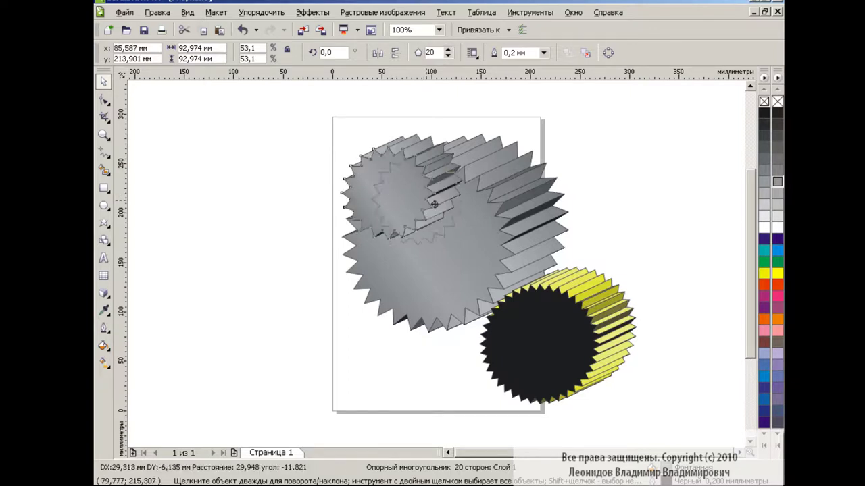
# Move the 20-tooth gear between the other two and fill it dark brown
pyautogui.moveTo(405, 202)
pyautogui.mouseDown()
pyautogui.moveTo(584, 254)
pyautogui.moveTo(549, 250)
pyautogui.mouseUp()
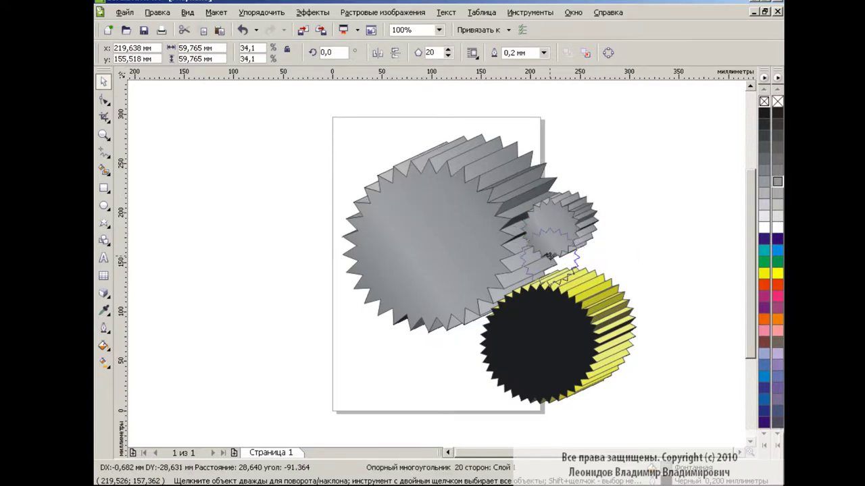
pyautogui.press('Escape')
pyautogui.hotkey('ctrl', 'z')
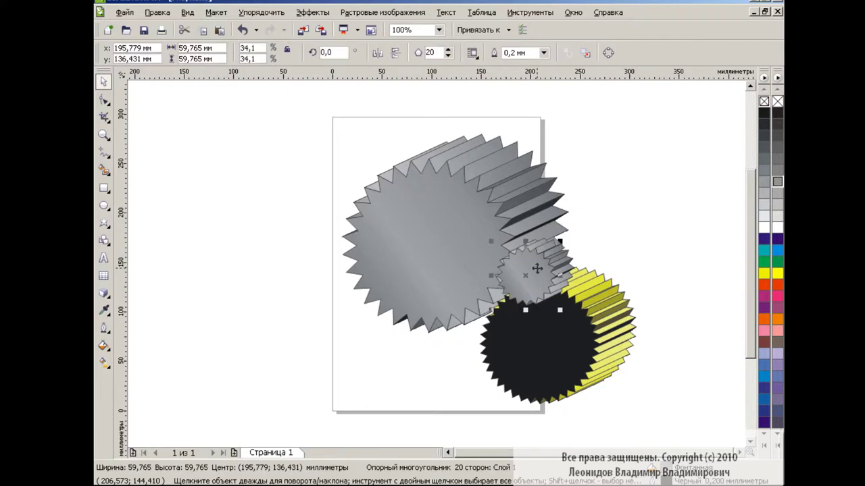
pyautogui.click(380, 377)
pyautogui.click(521, 287)
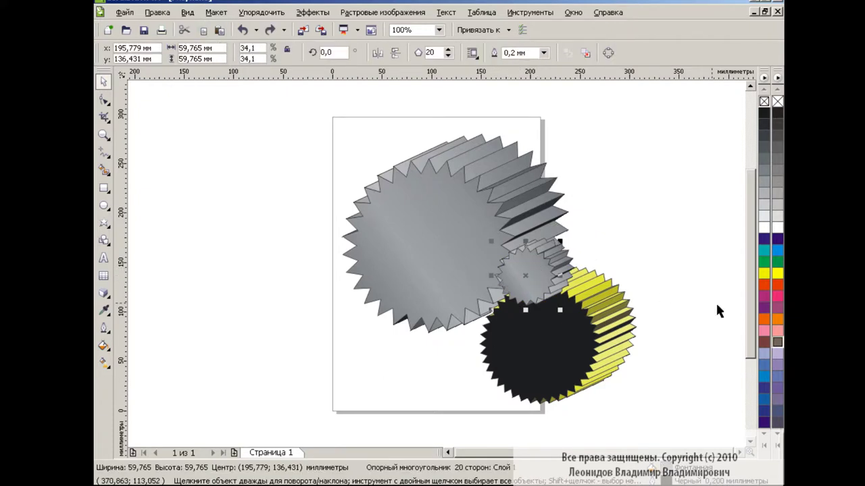
pyautogui.click(778, 346)
pyautogui.click(640, 250)
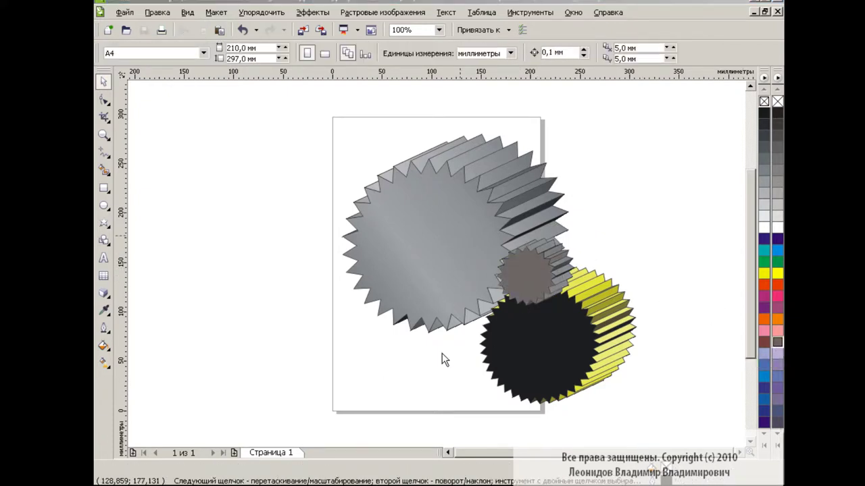
# Draw a circle left of the page and extrude it into a short parallel cylinder
pyautogui.click(103, 205)
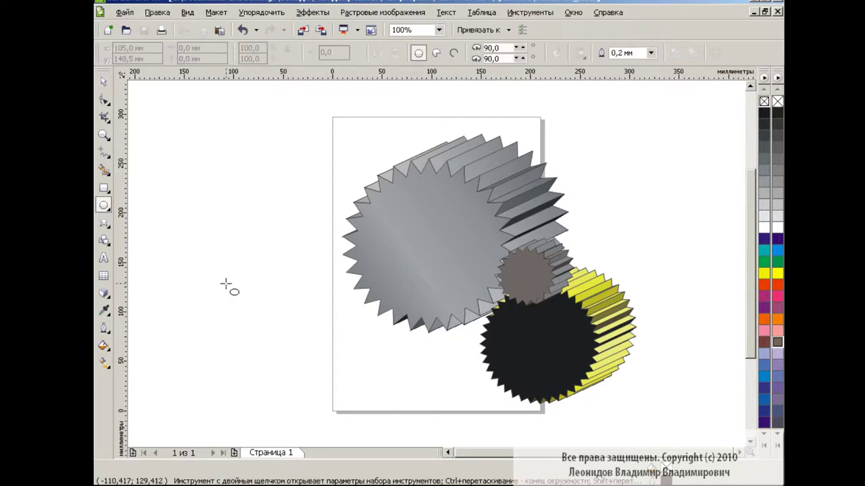
pyautogui.moveTo(221, 261); pyautogui.dragTo(291, 326)
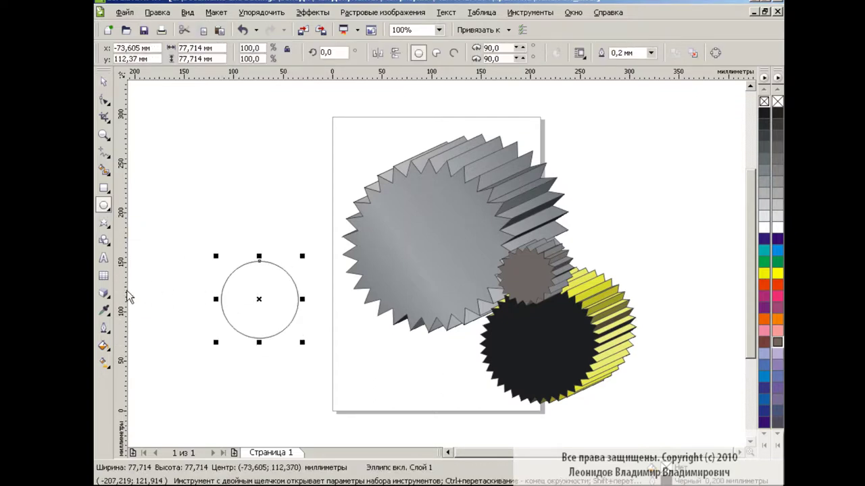
pyautogui.click(104, 293)
pyautogui.moveTo(259, 299)
pyautogui.mouseDown()
pyautogui.moveTo(329, 270)
pyautogui.moveTo(281, 288)
pyautogui.mouseUp()
pyautogui.click(306, 53)
pyautogui.click(335, 95)
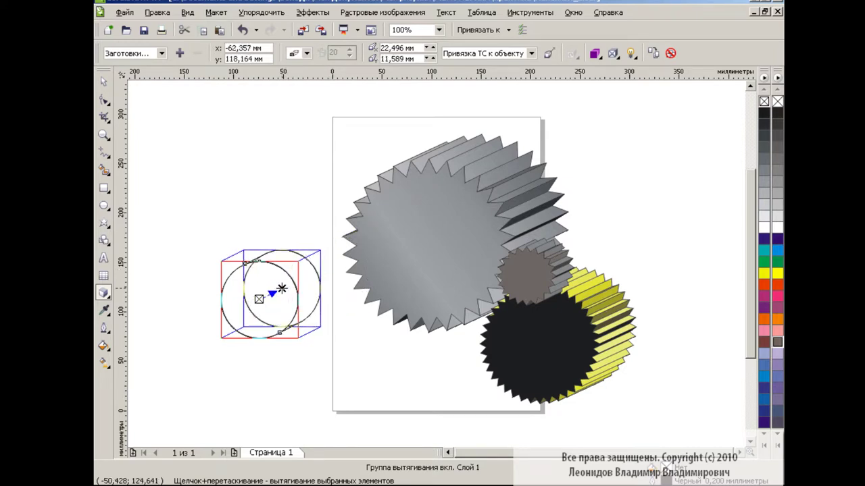
pyautogui.press('space')
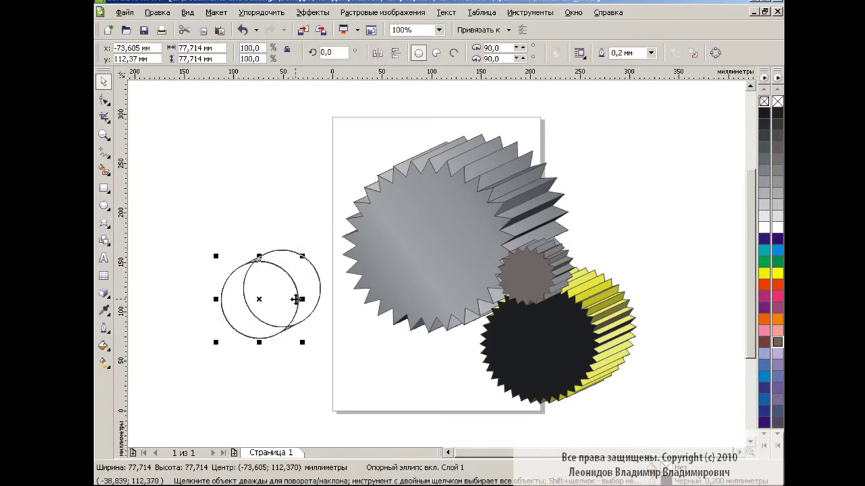
pyautogui.hotkey('ctrl', 'z')
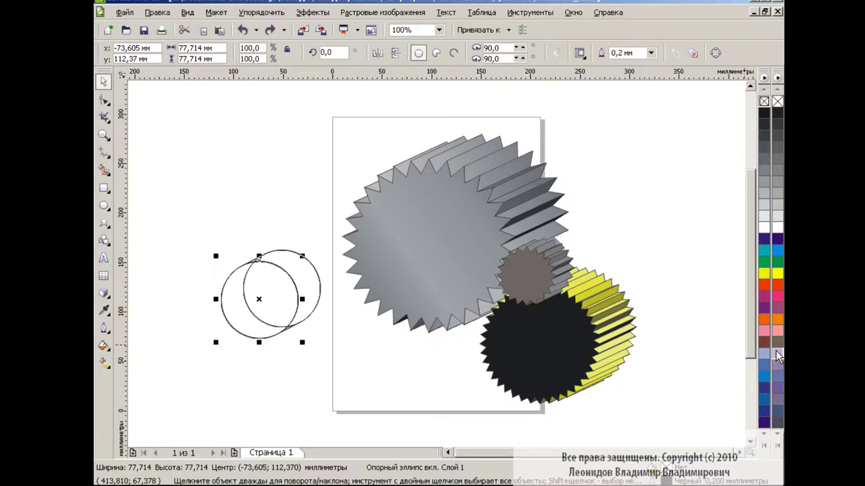
# Fill the cylinder lilac, scale it to about 70% and centre it on the large gear
pyautogui.click(776, 354)
pyautogui.moveTo(251, 299)
pyautogui.mouseDown()
pyautogui.moveTo(414, 248)
pyautogui.moveTo(397, 250)
pyautogui.mouseUp()
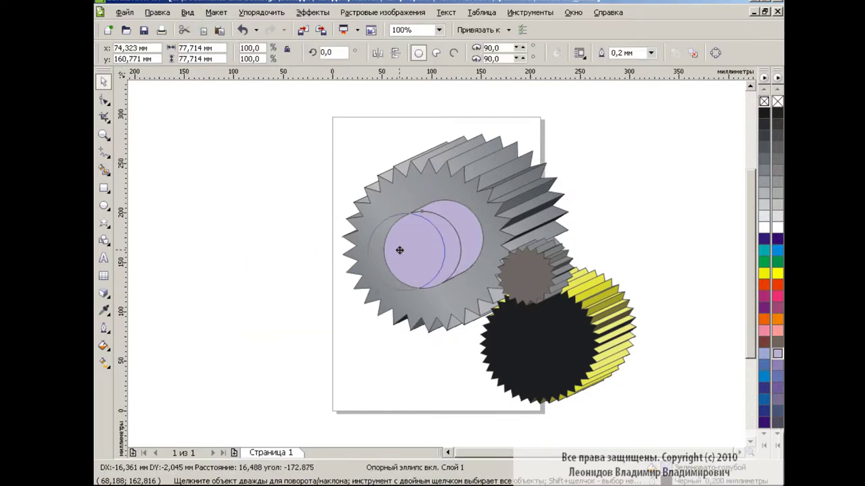
pyautogui.moveTo(362, 294); pyautogui.dragTo(375, 281)
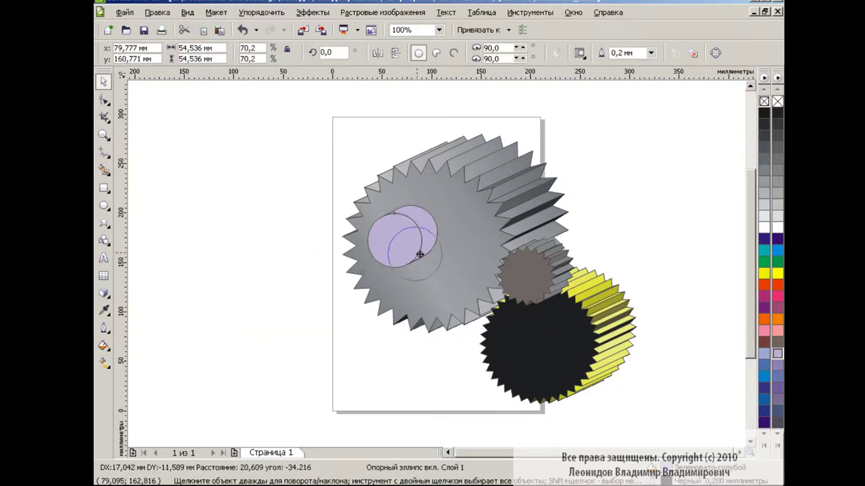
pyautogui.moveTo(408, 251); pyautogui.dragTo(417, 252)
pyautogui.click(266, 291)
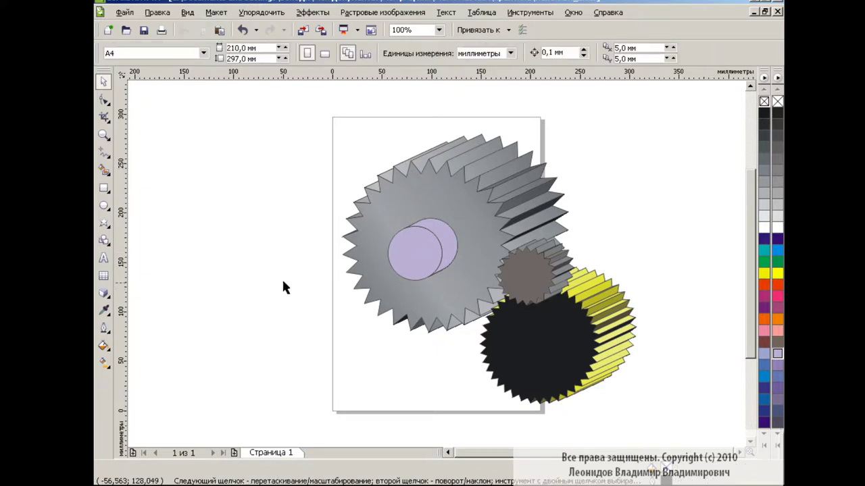
# Turn a pasted copy of the lilac hub into a long shaft placed behind the large gear
pyautogui.click(417, 257)
pyautogui.click(439, 235)
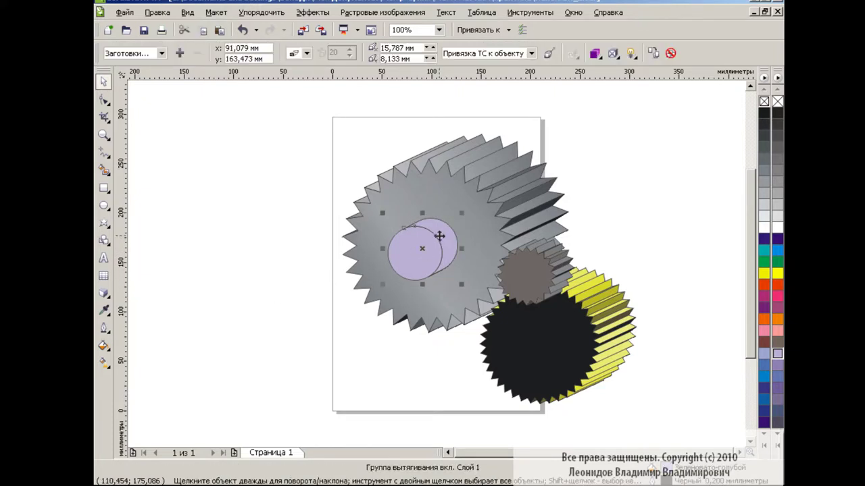
pyautogui.click(223, 31)
pyautogui.moveTo(421, 248)
pyautogui.mouseDown()
pyautogui.moveTo(237, 292)
pyautogui.moveTo(331, 233)
pyautogui.mouseUp()
pyautogui.click(104, 292)
pyautogui.press('space')
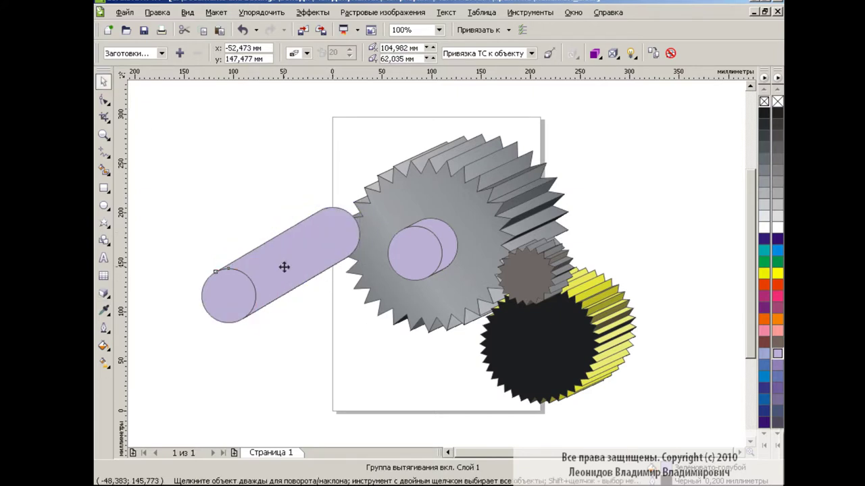
pyautogui.moveTo(284, 266)
pyautogui.mouseDown()
pyautogui.moveTo(491, 212)
pyautogui.moveTo(539, 178)
pyautogui.mouseUp()
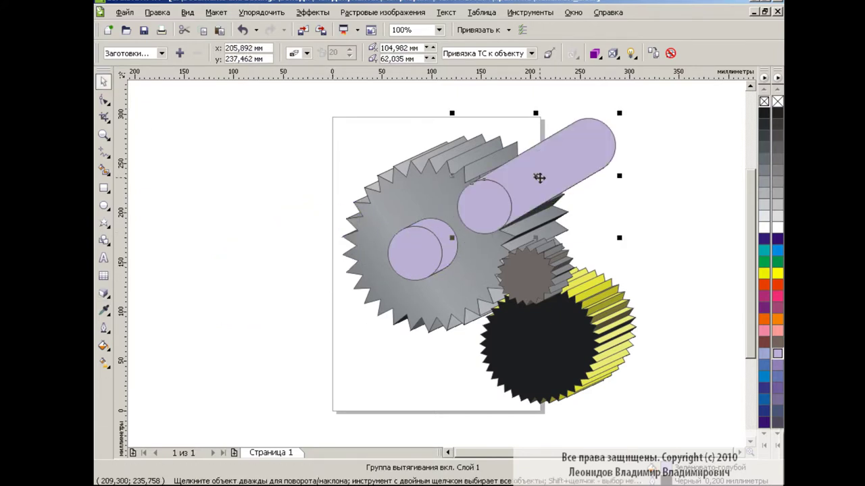
pyautogui.hotkey('ctrl', 'pagedown')
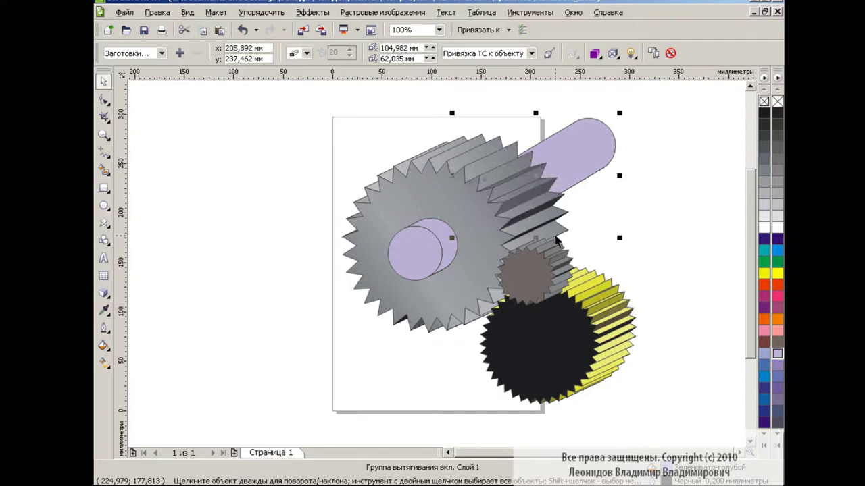
pyautogui.moveTo(583, 146); pyautogui.dragTo(585, 149)
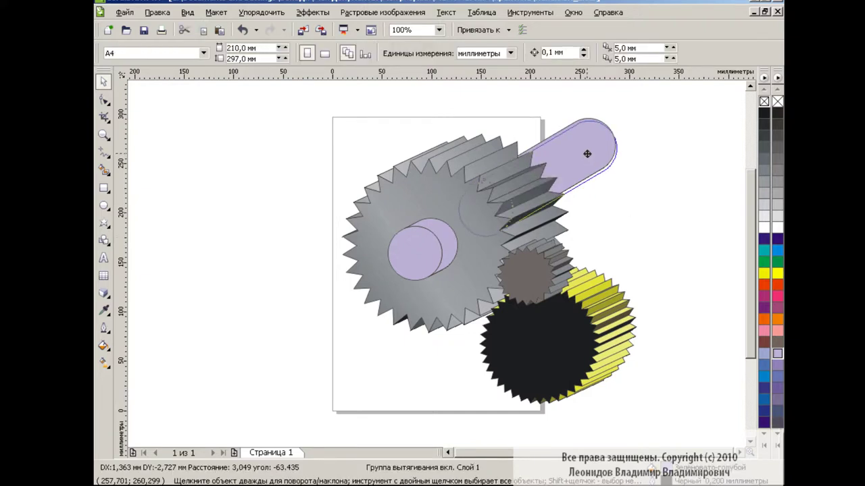
# Copy the lavender hub at 46.5% size, fill it grey and move it onto the small gear
pyautogui.click(446, 236)
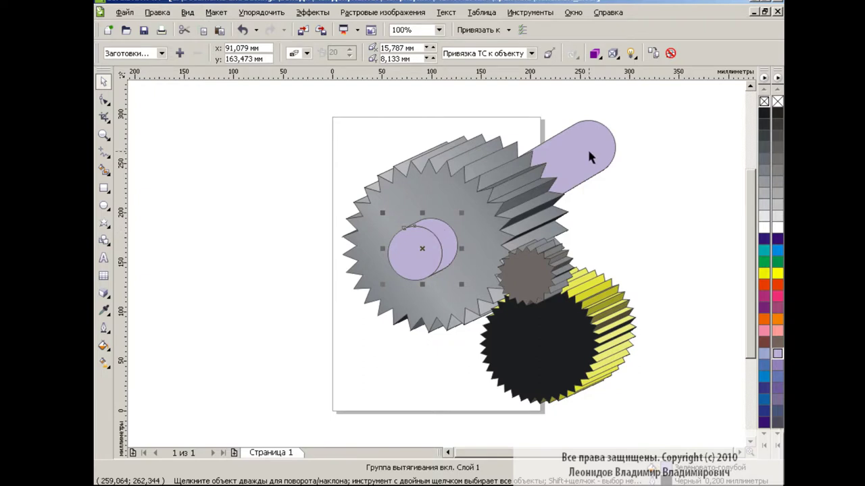
pyautogui.click(658, 205)
pyautogui.click(450, 285)
pyautogui.moveTo(449, 286)
pyautogui.mouseDown()
pyautogui.moveTo(403, 236)
pyautogui.moveTo(518, 274)
pyautogui.mouseUp()
pyautogui.click(777, 171)
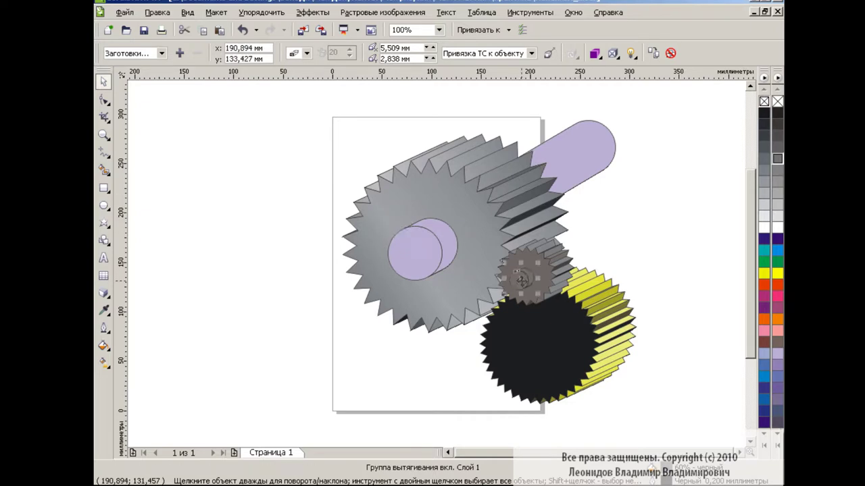
# Recolour the small gear's hub light grey and nudge it into place
pyautogui.click(642, 274)
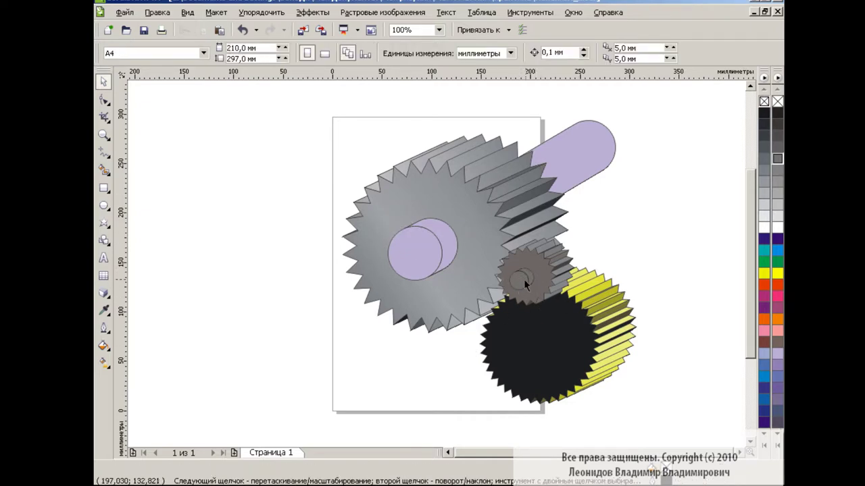
pyautogui.click(526, 282)
pyautogui.click(777, 205)
pyautogui.click(640, 251)
pyautogui.moveTo(521, 283); pyautogui.dragTo(520, 282)
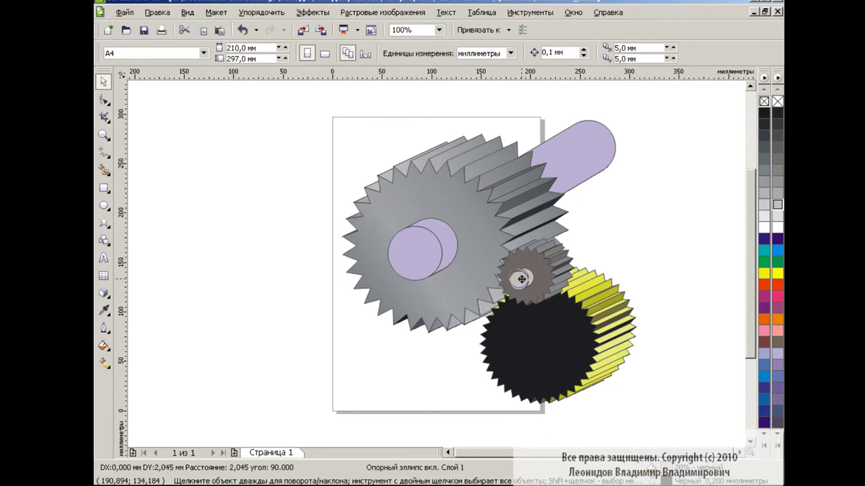
# Place a smaller copy of the lavender hub on the yellow gear and fill it yellow
pyautogui.click(422, 249)
pyautogui.click(218, 30)
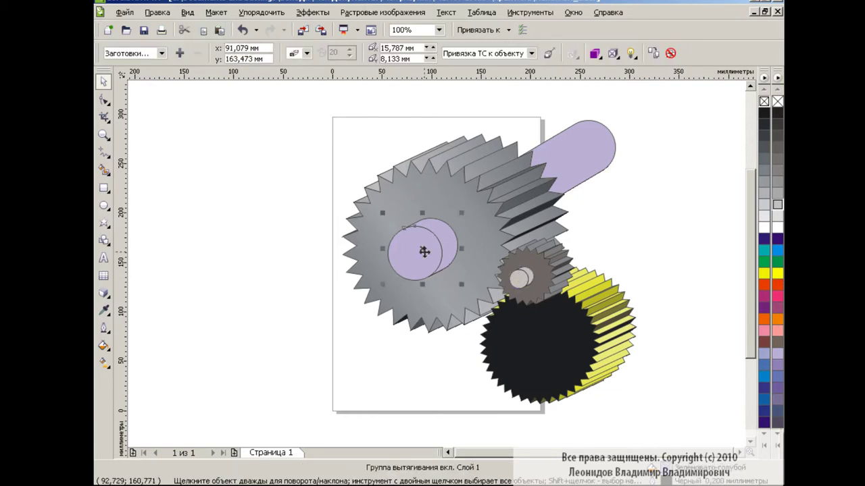
pyautogui.moveTo(421, 249); pyautogui.dragTo(528, 348)
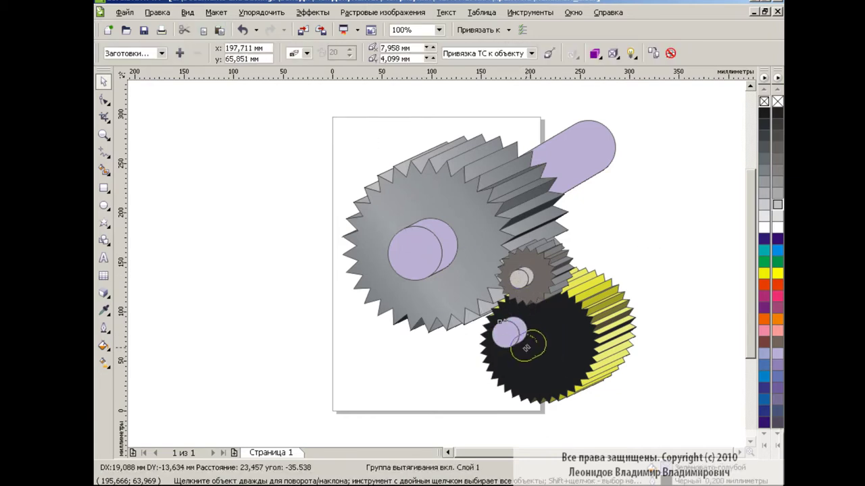
pyautogui.click(677, 264)
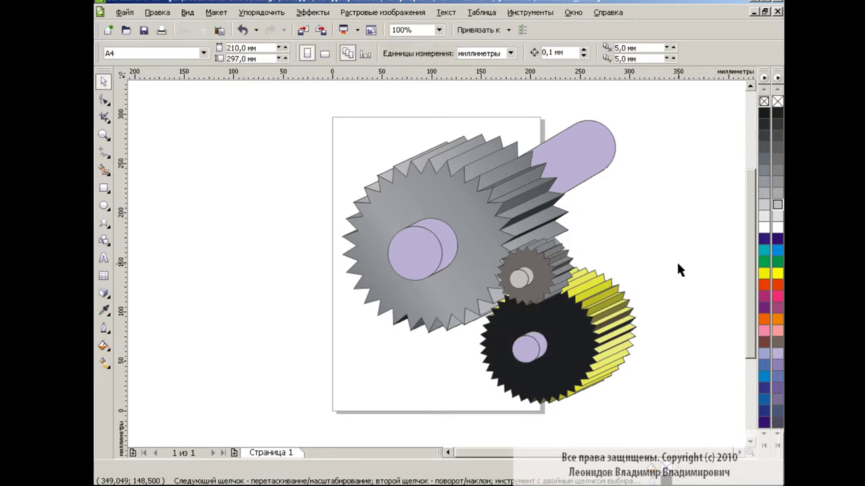
pyautogui.moveTo(546, 350); pyautogui.dragTo(534, 348)
pyautogui.click(669, 274)
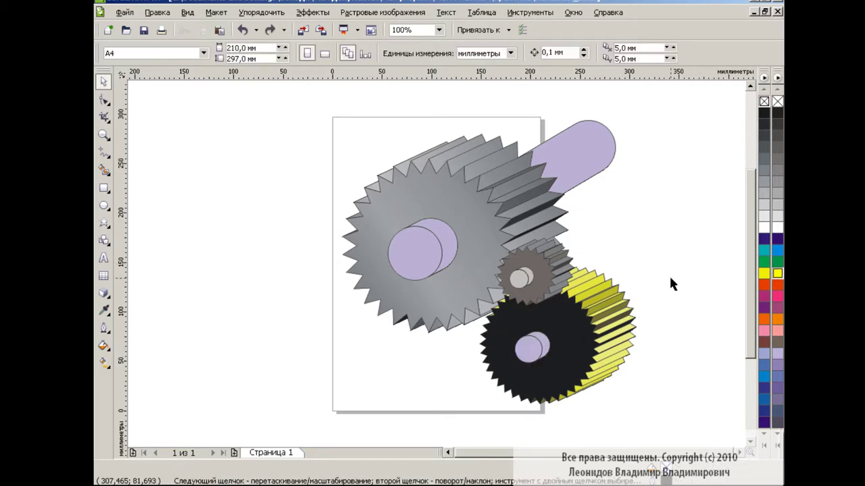
pyautogui.click(533, 348)
pyautogui.click(778, 273)
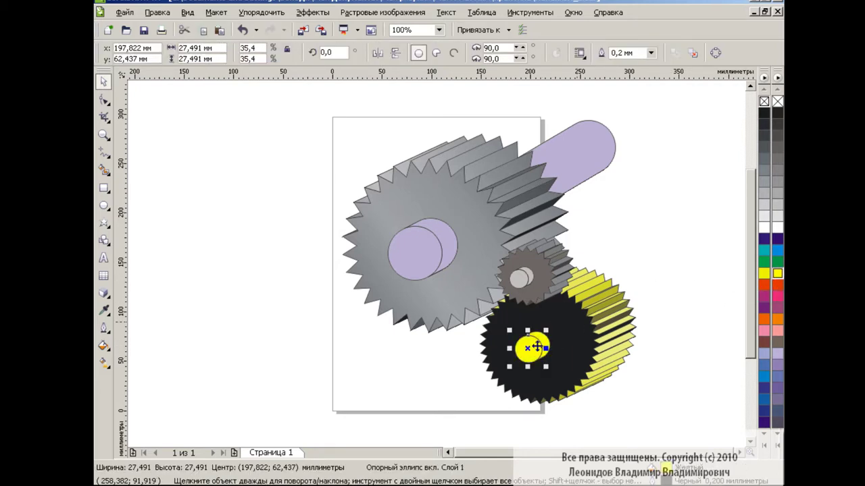
pyautogui.click(658, 256)
pyautogui.click(103, 205)
# Draw an upright ellipse and extrude it leftward into a tapering 3D cone
pyautogui.moveTo(296, 258); pyautogui.dragTo(331, 310)
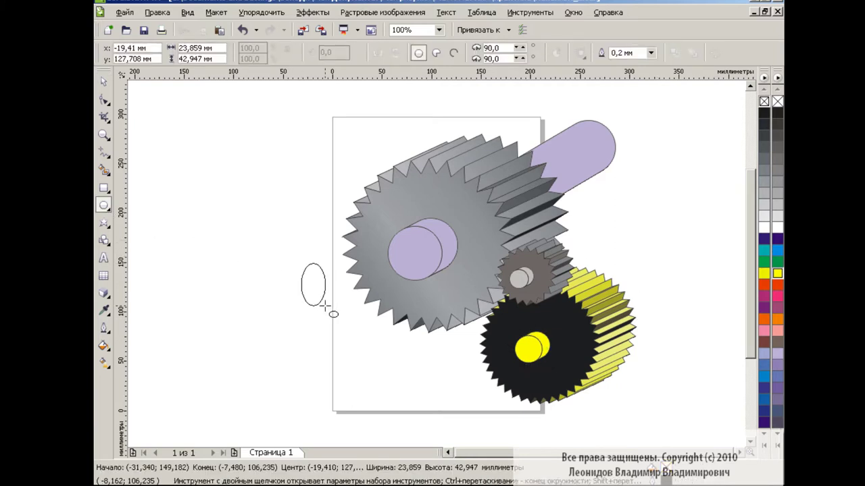
pyautogui.click(103, 292)
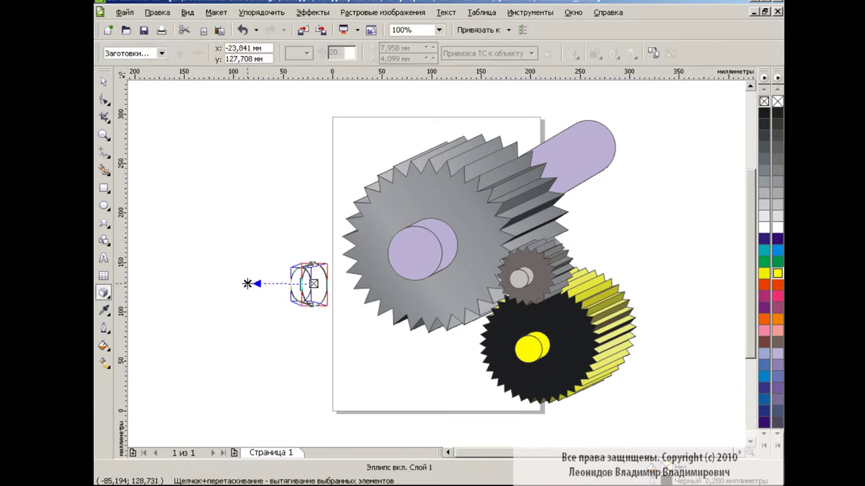
pyautogui.moveTo(262, 282); pyautogui.dragTo(193, 283)
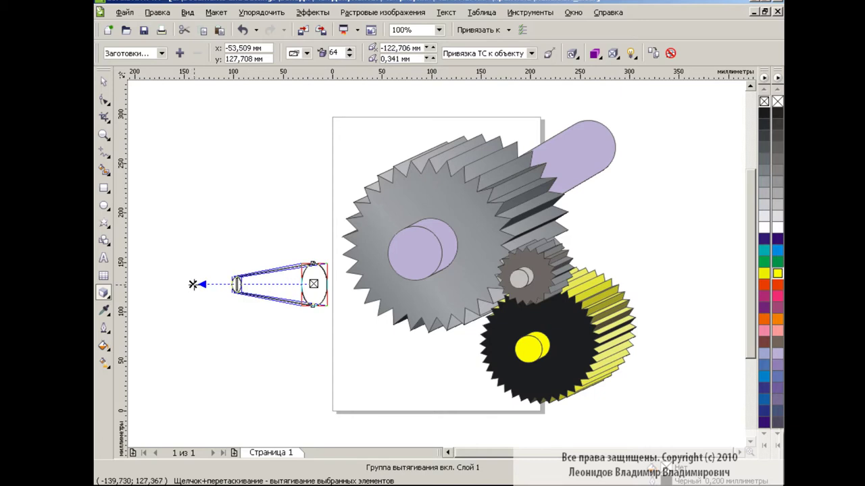
pyautogui.click(104, 81)
# Fill the cone with a light grey from the palette
pyautogui.click(311, 282)
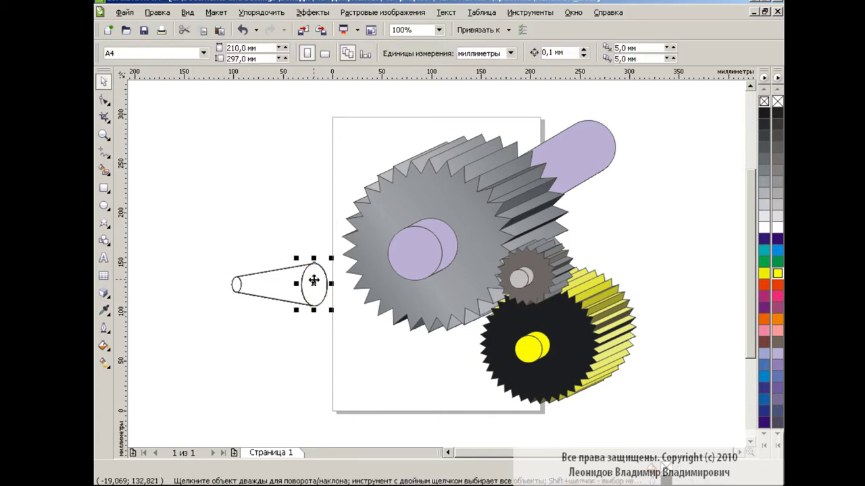
pyautogui.click(779, 175)
pyautogui.click(779, 192)
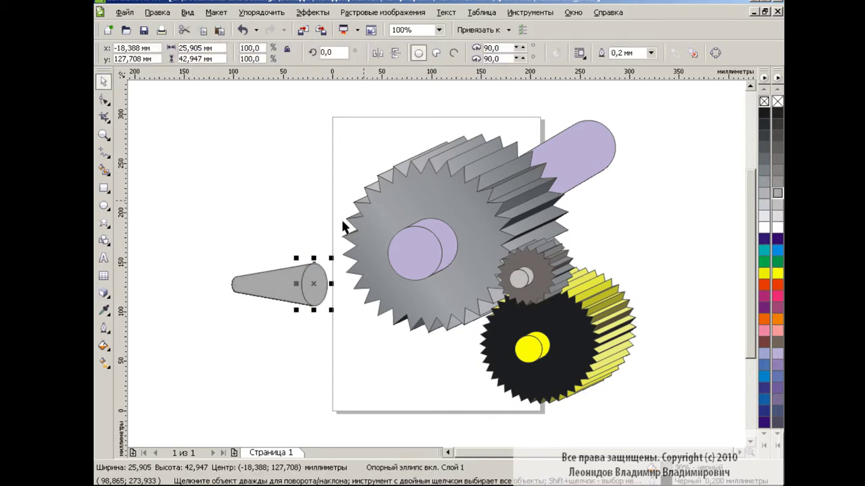
# Light the cone with Light 1 from front-left and move it onto the big gear near its hub
pyautogui.click(629, 52)
pyautogui.click(636, 86)
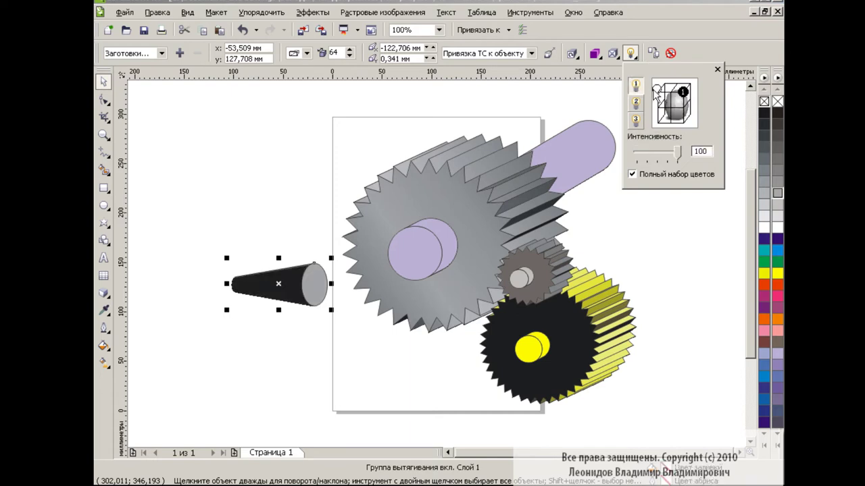
pyautogui.click(656, 92)
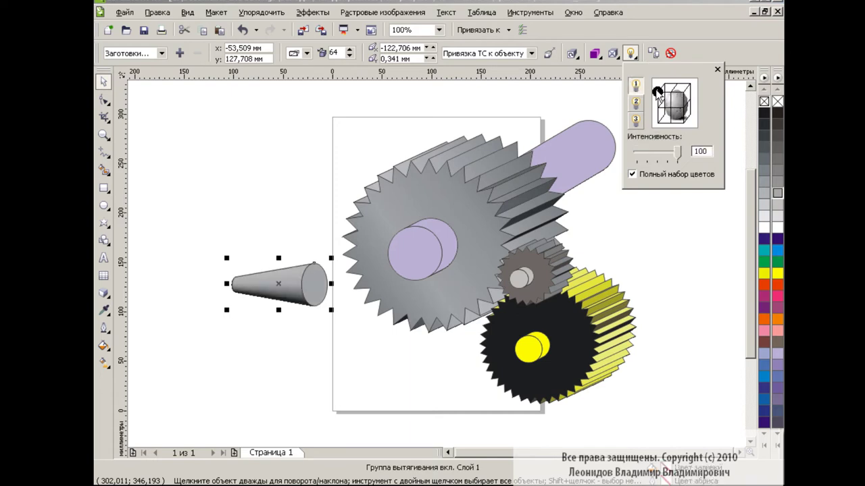
pyautogui.click(277, 317)
pyautogui.moveTo(276, 283)
pyautogui.mouseDown()
pyautogui.moveTo(483, 250)
pyautogui.moveTo(465, 214)
pyautogui.mouseUp()
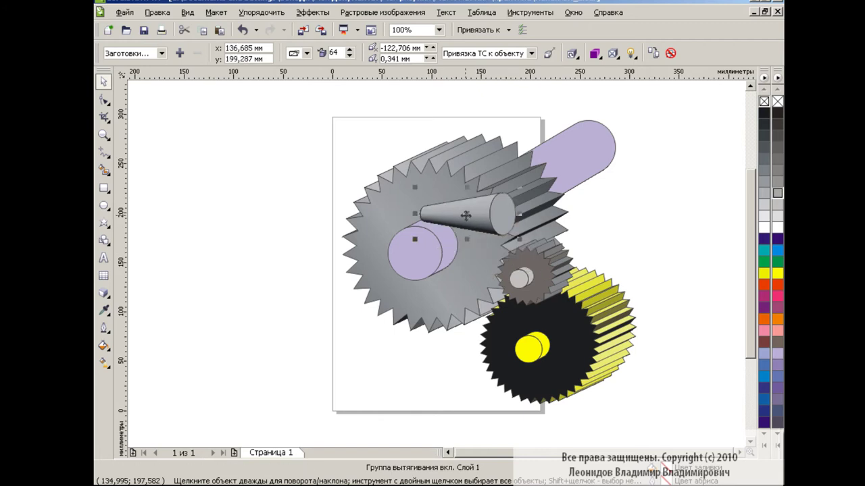
# Rotate the cone about 90° plus a 10° tilt so it stands upright on the lavender hub
pyautogui.click(465, 215)
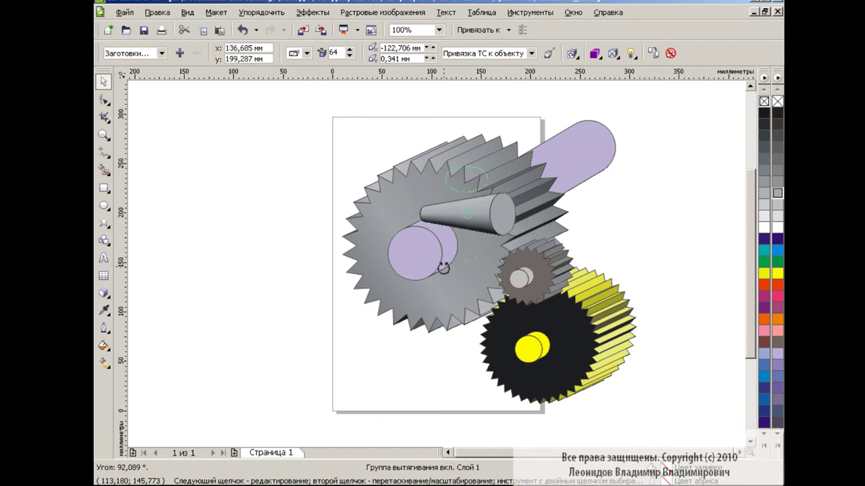
pyautogui.moveTo(444, 268)
pyautogui.mouseDown()
pyautogui.moveTo(471, 223)
pyautogui.moveTo(435, 186)
pyautogui.mouseUp()
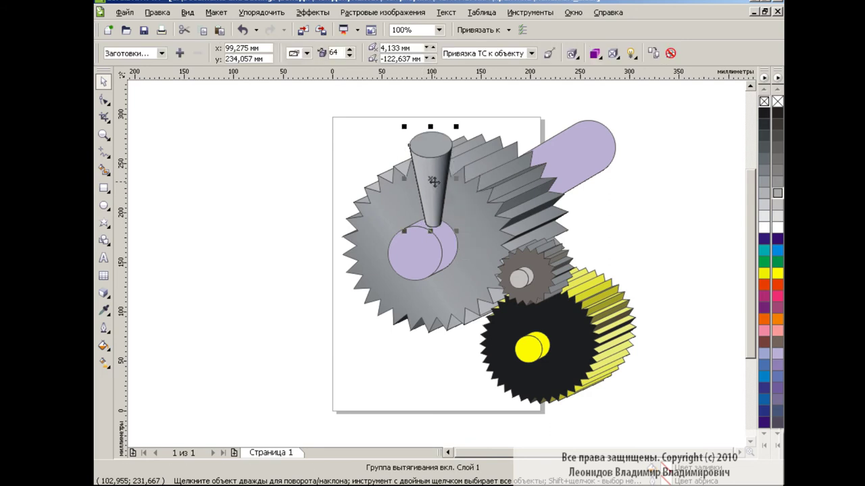
pyautogui.moveTo(457, 128); pyautogui.dragTo(469, 138)
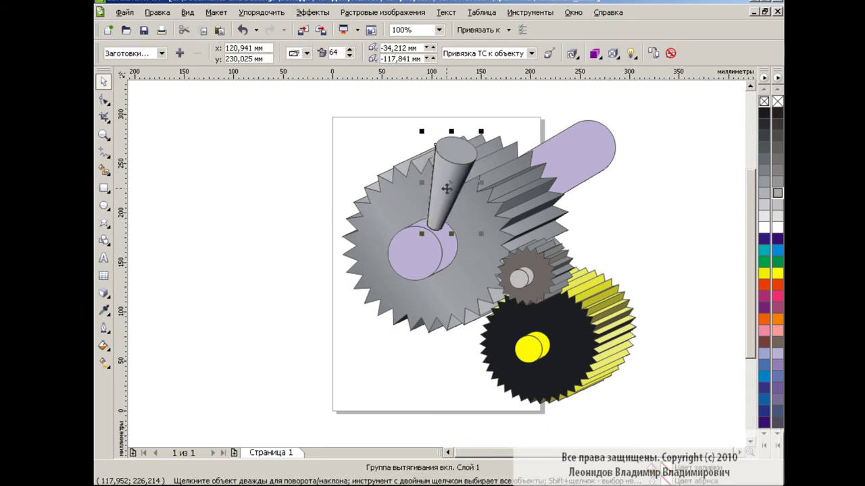
pyautogui.click(294, 235)
# Group all 16 objects, scale the group to 74.3% and move it onto the A4 page
pyautogui.moveTo(299, 97); pyautogui.dragTo(710, 434)
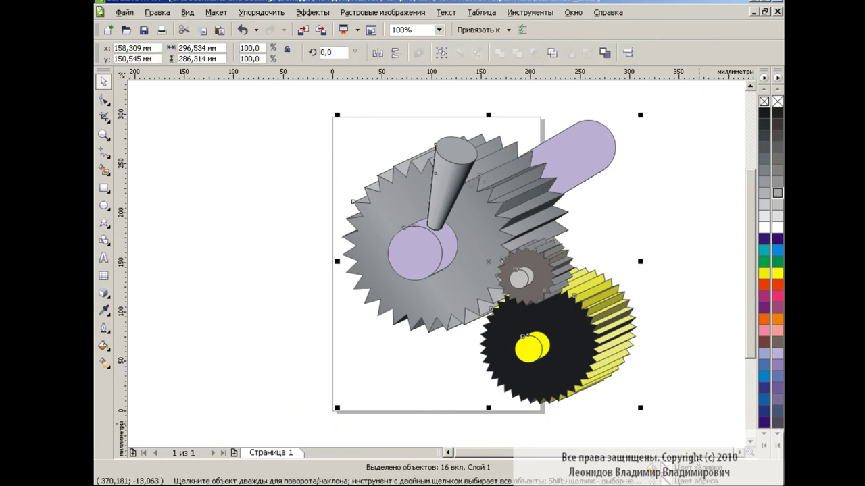
pyautogui.click(442, 58)
pyautogui.moveTo(640, 115); pyautogui.dragTo(560, 187)
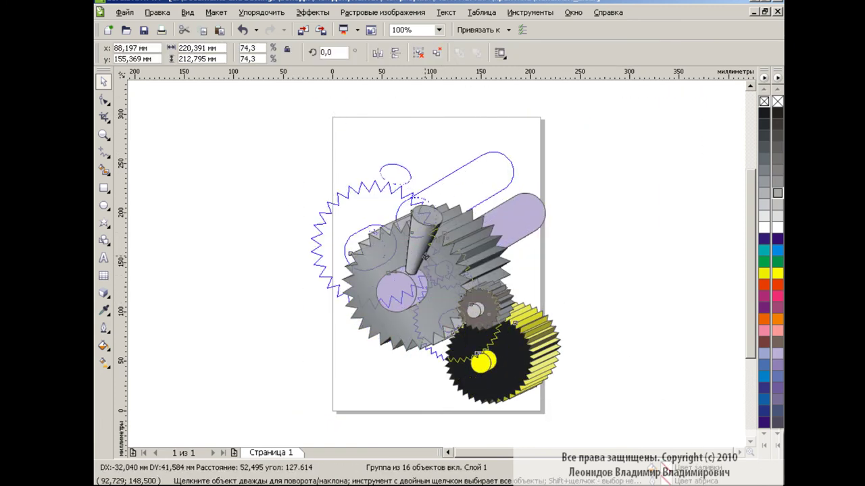
pyautogui.moveTo(454, 301); pyautogui.dragTo(430, 256)
pyautogui.click(514, 233)
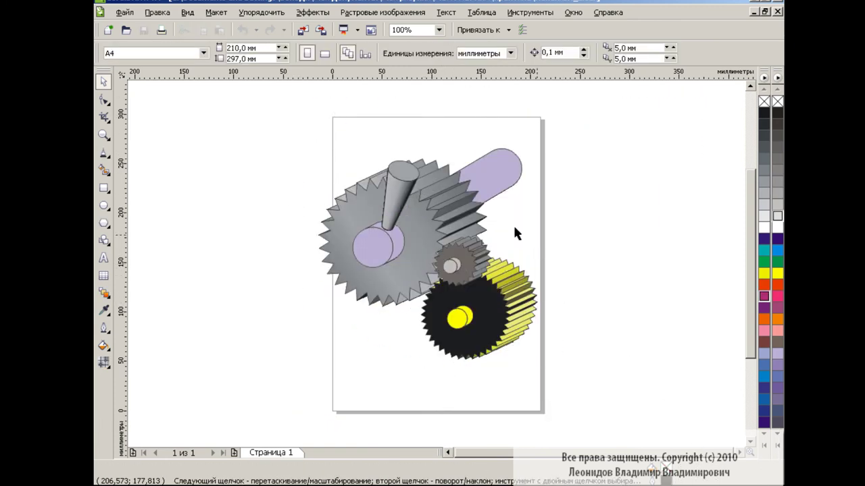